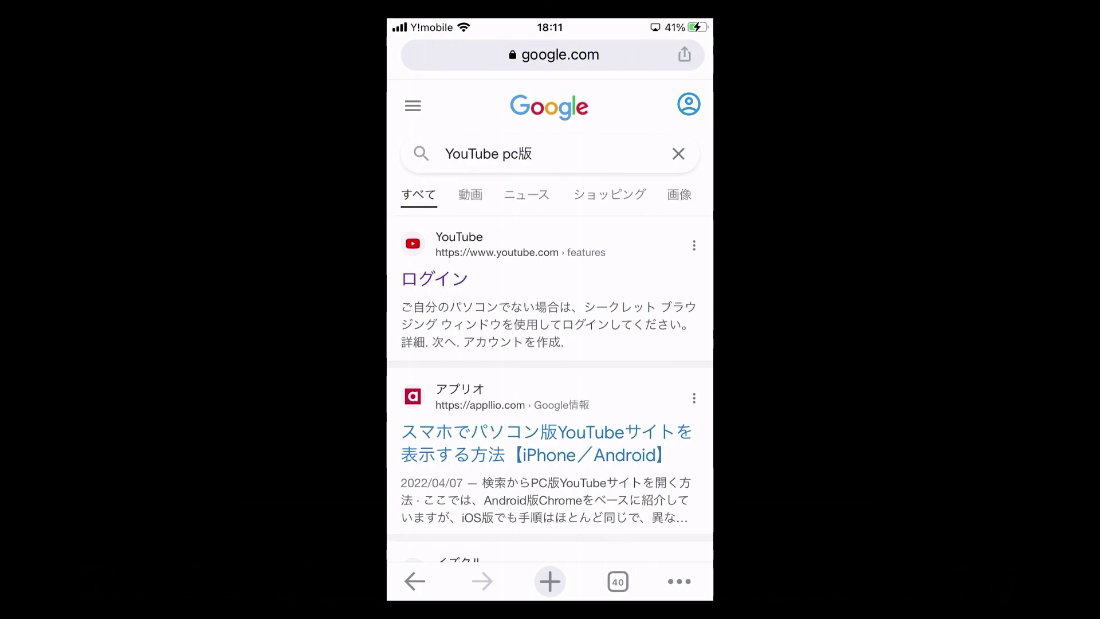
# Switch to the open YouTube login tab, sign in with the account's e-mail and password, and continue to the browser version of YouTube Studio.
pyautogui.click(618, 582)
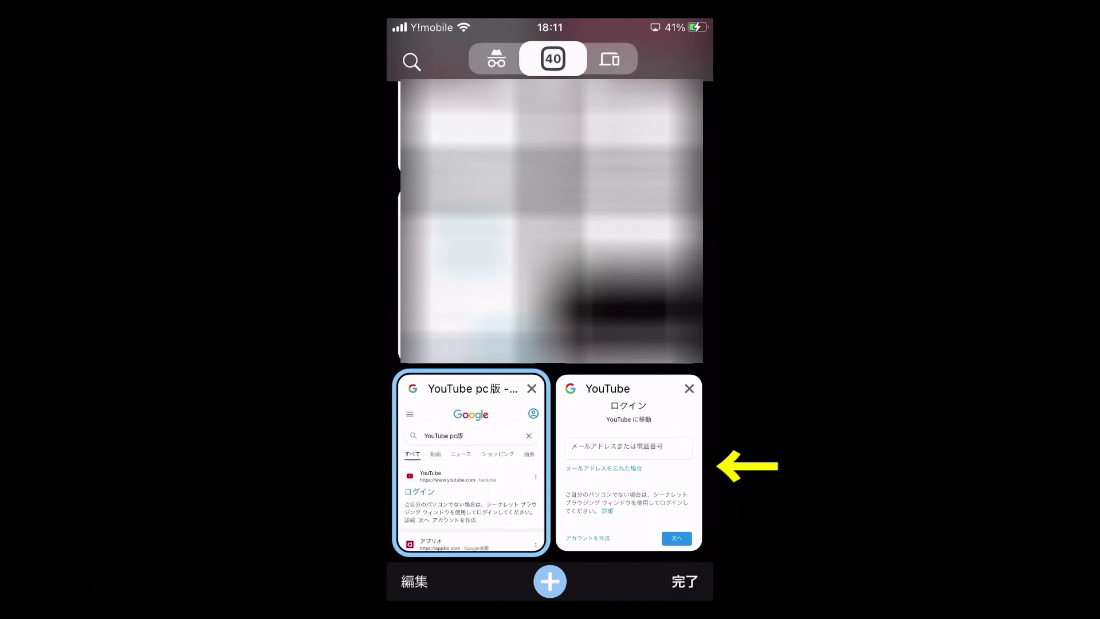
pyautogui.click(628, 464)
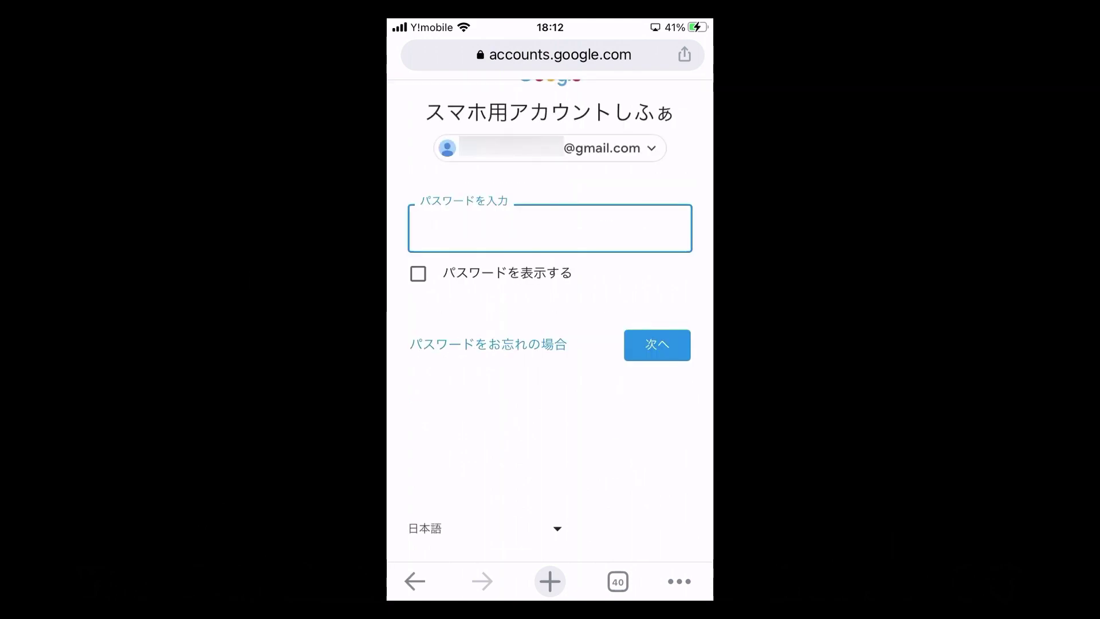
pyautogui.click(657, 345)
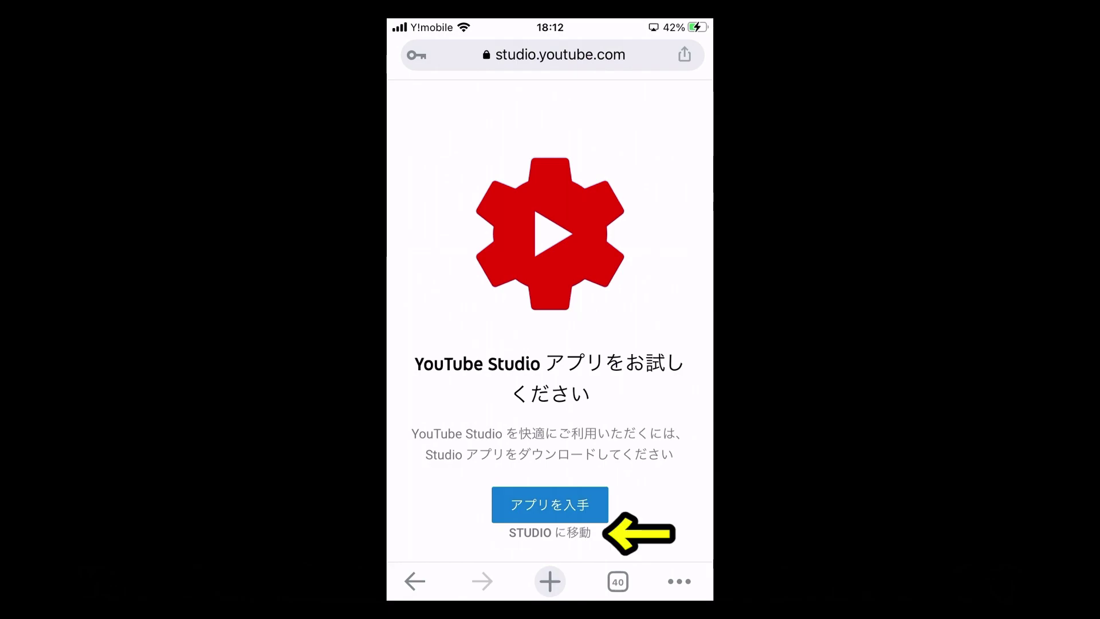
pyautogui.click(549, 532)
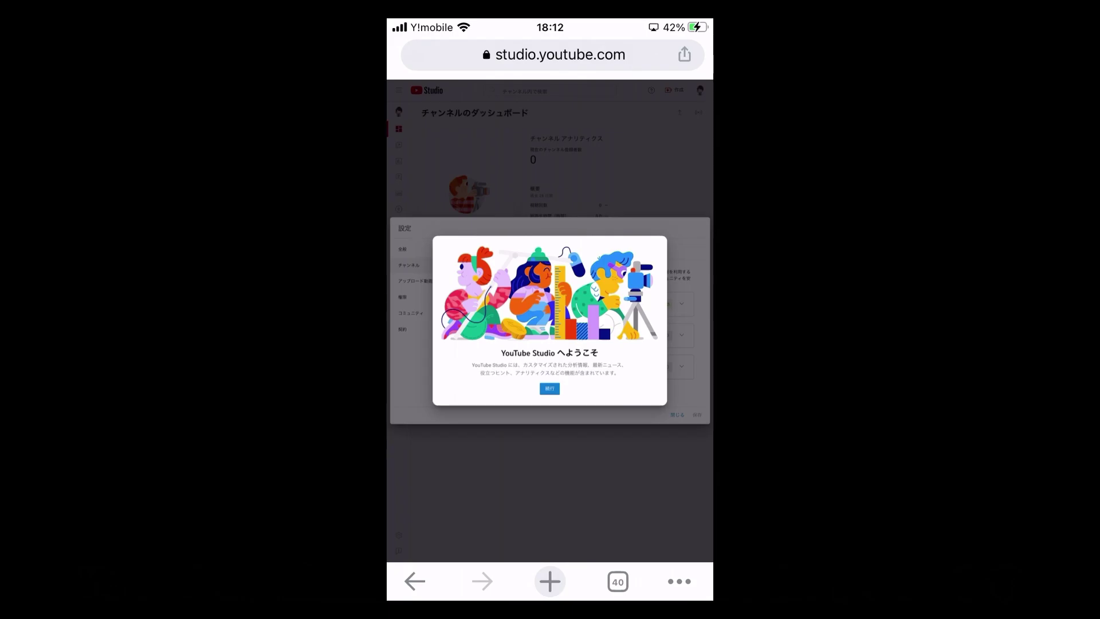
pyautogui.scroll(5, 550, 258)
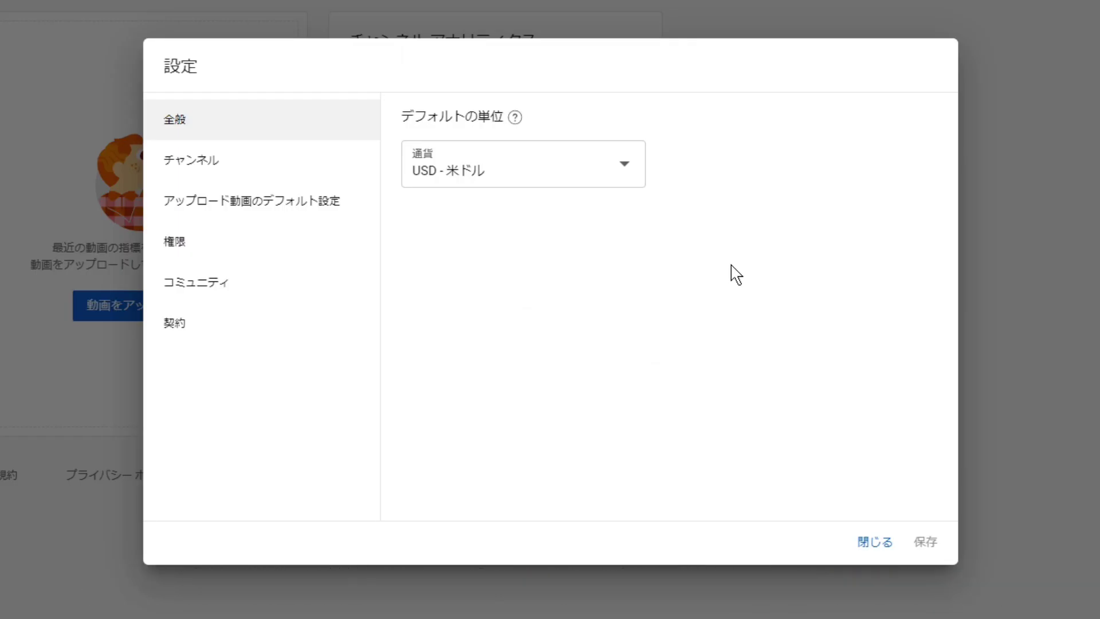
# Set the default currency in the general settings to JPY - 日本円.
pyautogui.click(590, 174)
pyautogui.scroll(10, 587, 344)
pyautogui.scroll(6, 573, 361)
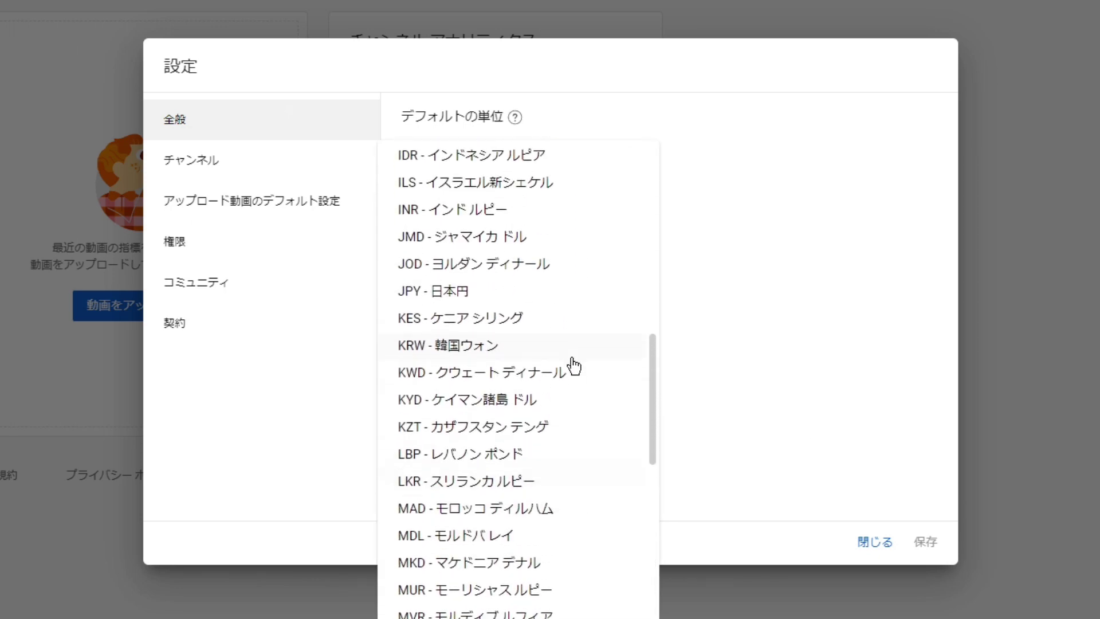
pyautogui.click(532, 300)
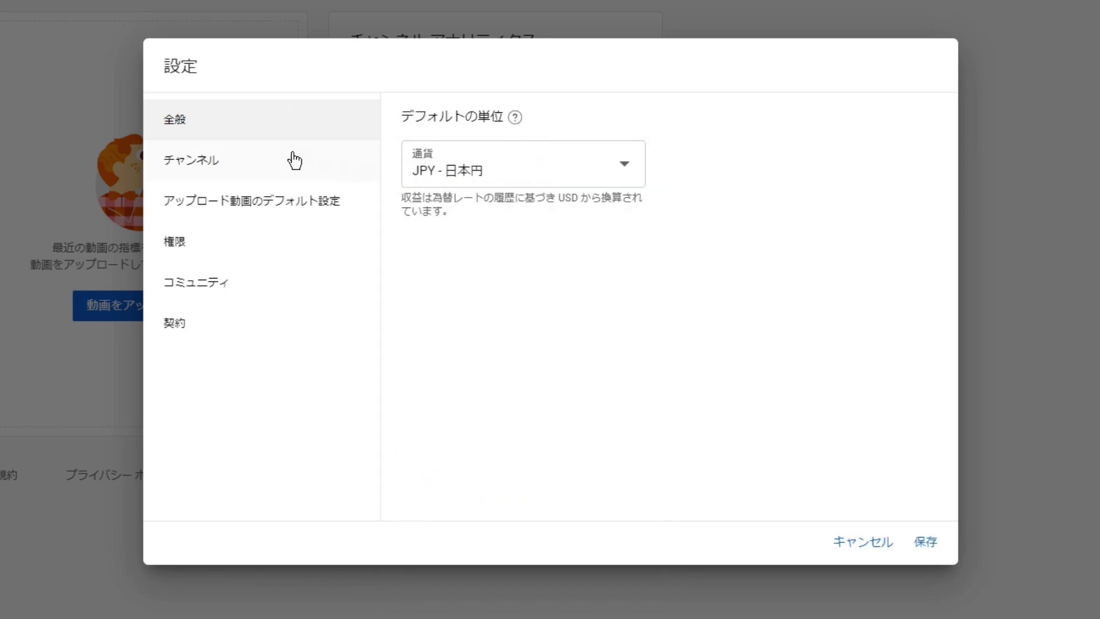
# Set the country of residence in the channel's basic information to 日本.
pyautogui.click(276, 171)
pyautogui.click(573, 197)
pyautogui.scroll(-15, 525, 326)
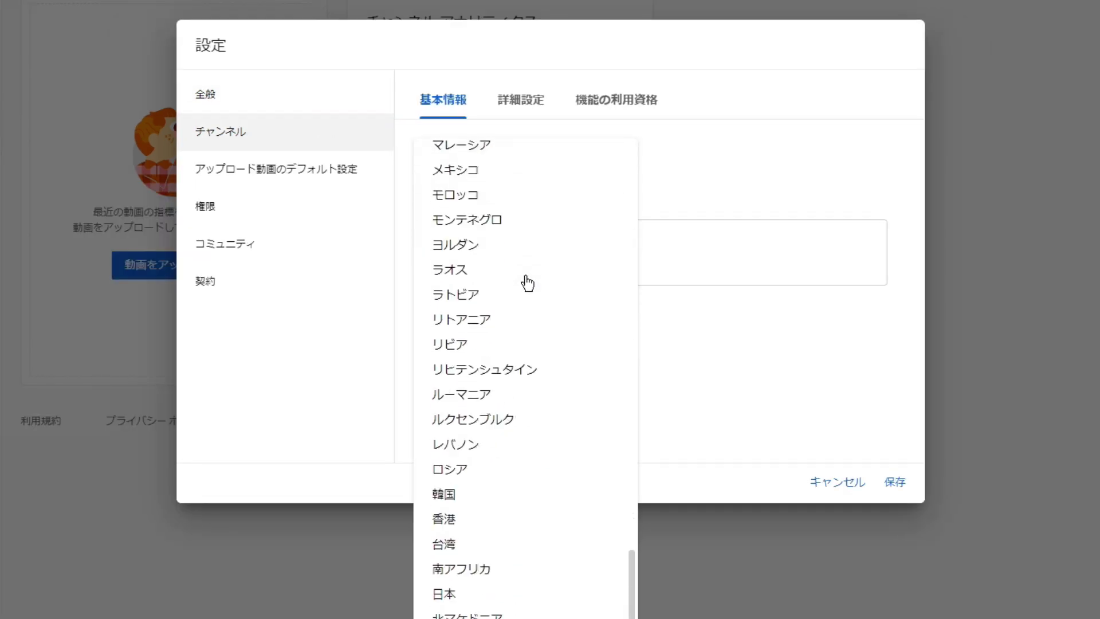
pyautogui.click(481, 594)
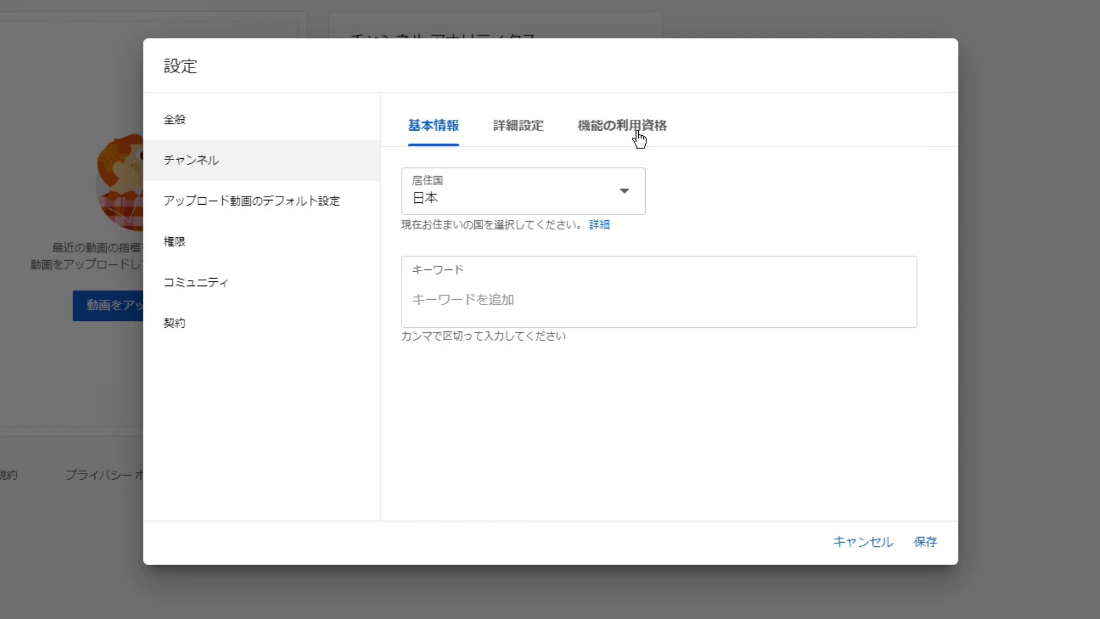
# Unlock the intermediate features (中級者向け機能) by verifying the phone number via SMS for 日本 and submitting the six-digit verification code.
pyautogui.click(639, 136)
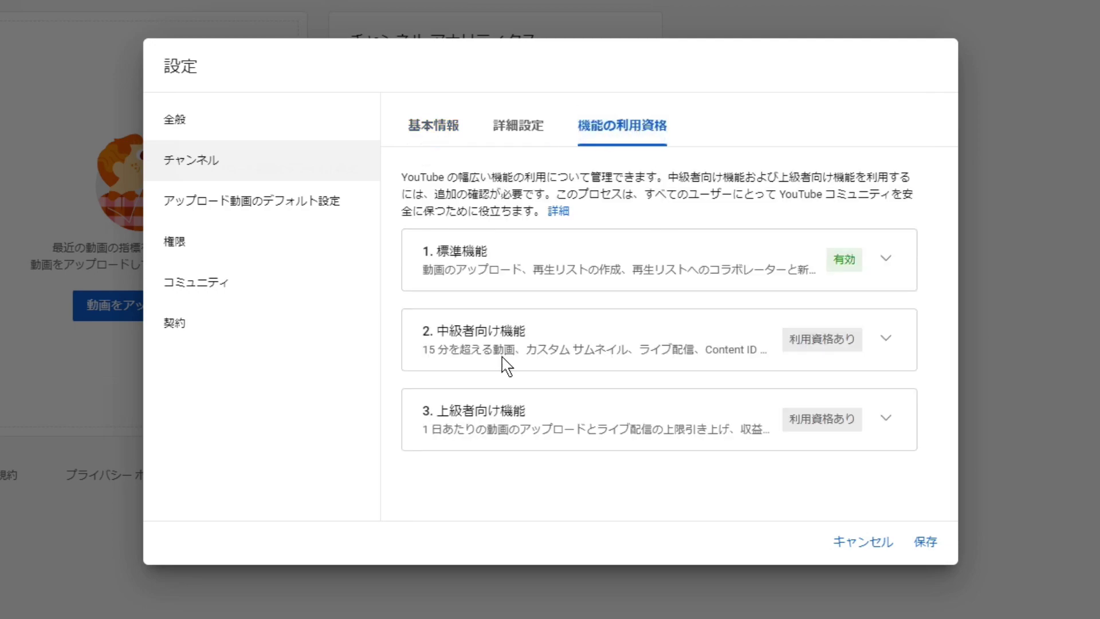
pyautogui.click(894, 346)
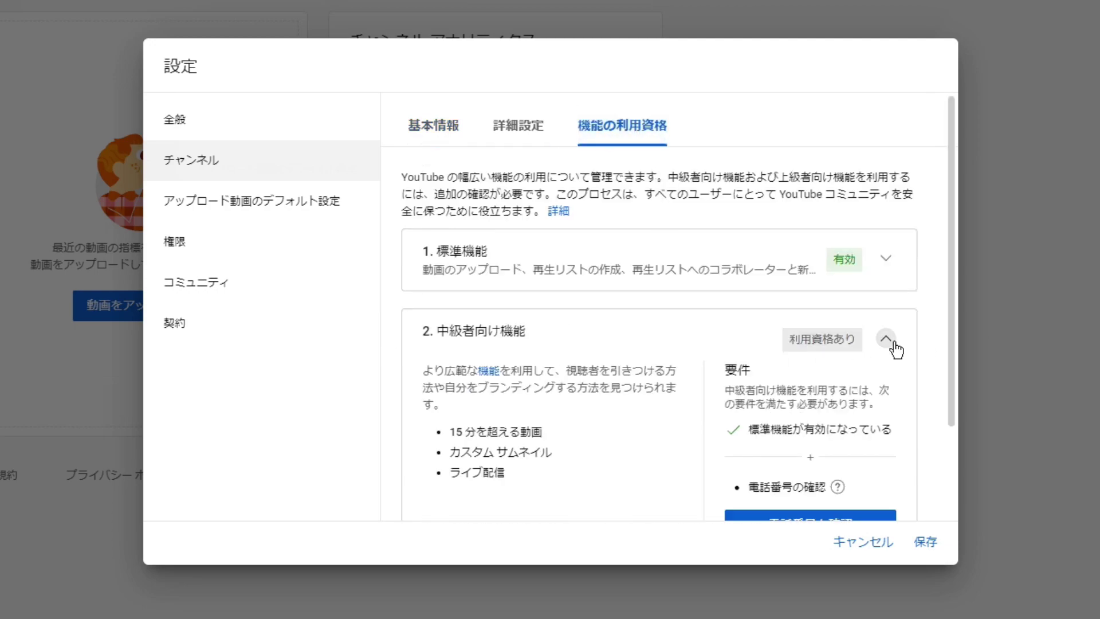
pyautogui.scroll(-1, 896, 350)
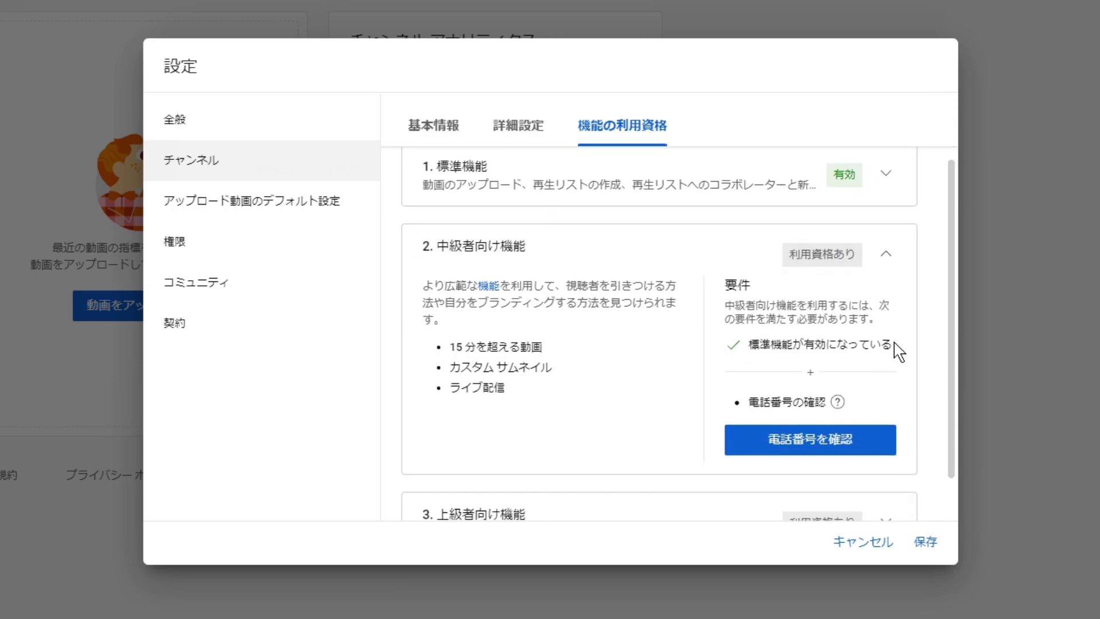
pyautogui.click(881, 457)
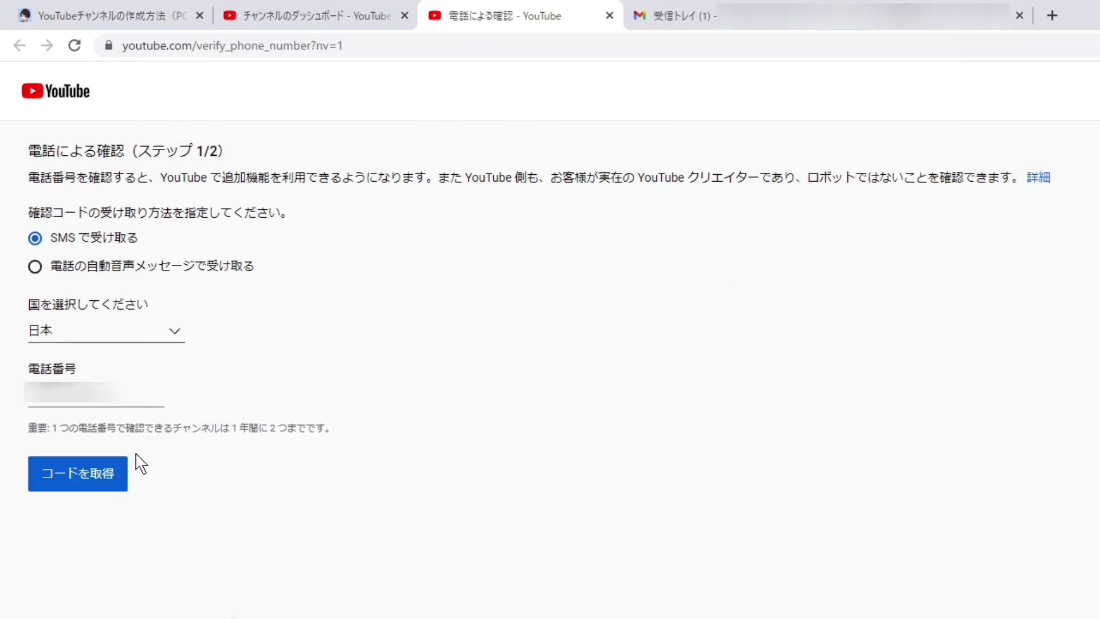
pyautogui.click(112, 487)
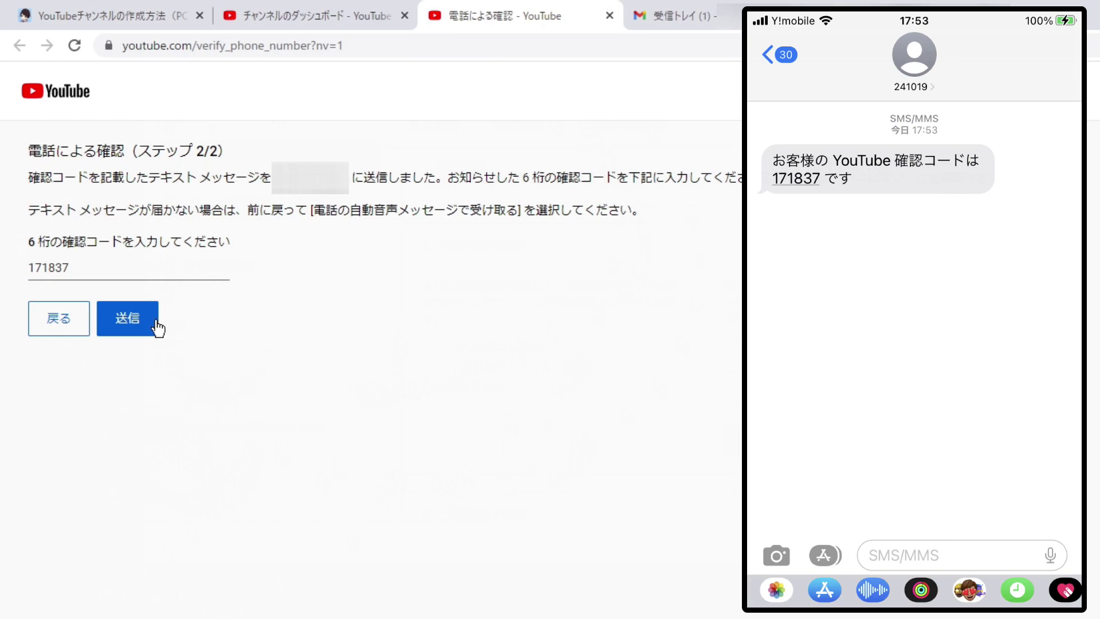
pyautogui.click(136, 333)
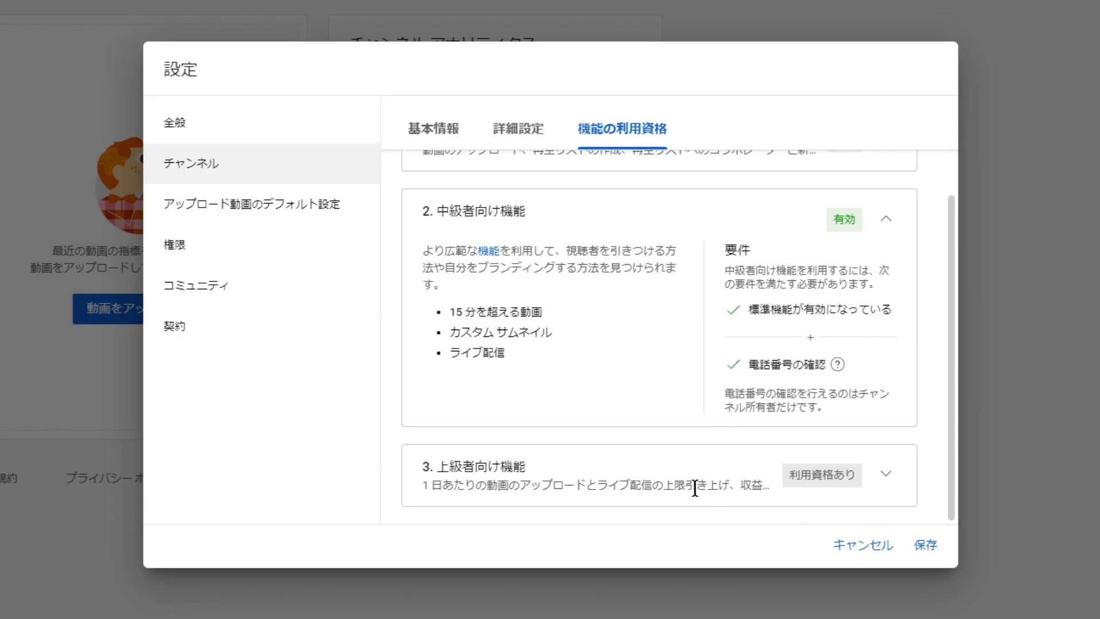
# Request access to the advanced features (上級者向け機能), choosing verification with a valid ID (有効な身分証明書を使用する).
pyautogui.click(890, 477)
pyautogui.scroll(-4, 865, 393)
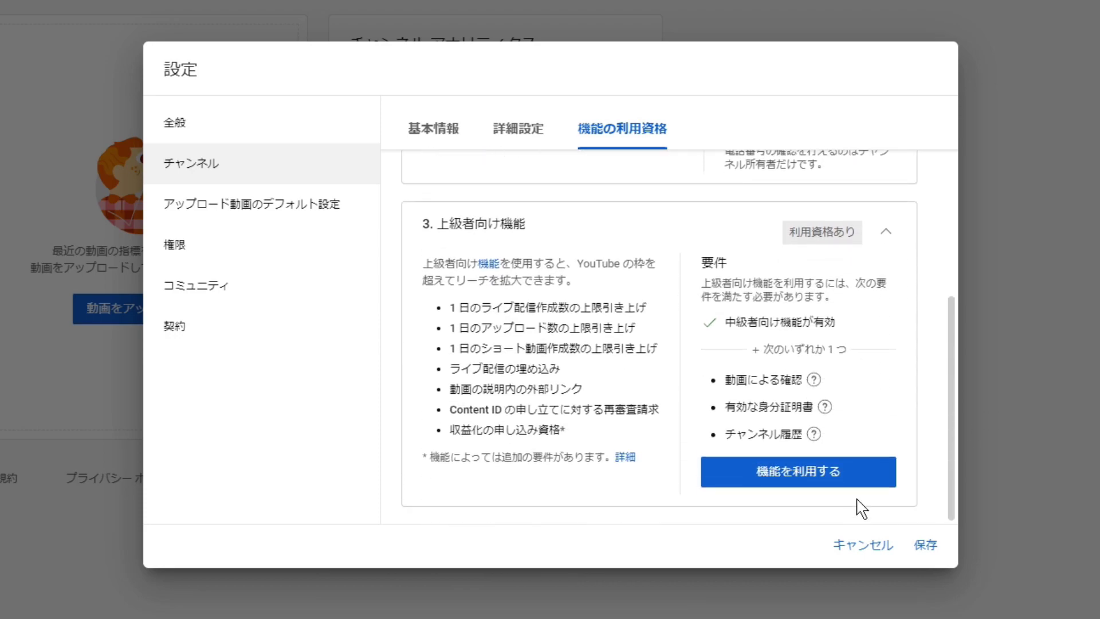
pyautogui.click(870, 480)
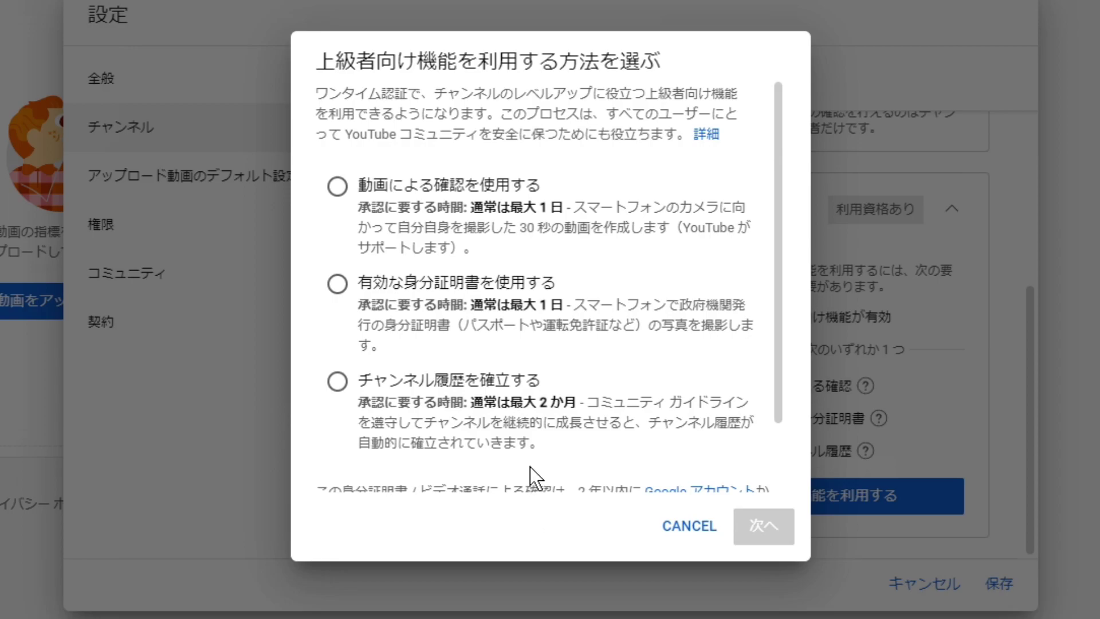
pyautogui.click(337, 286)
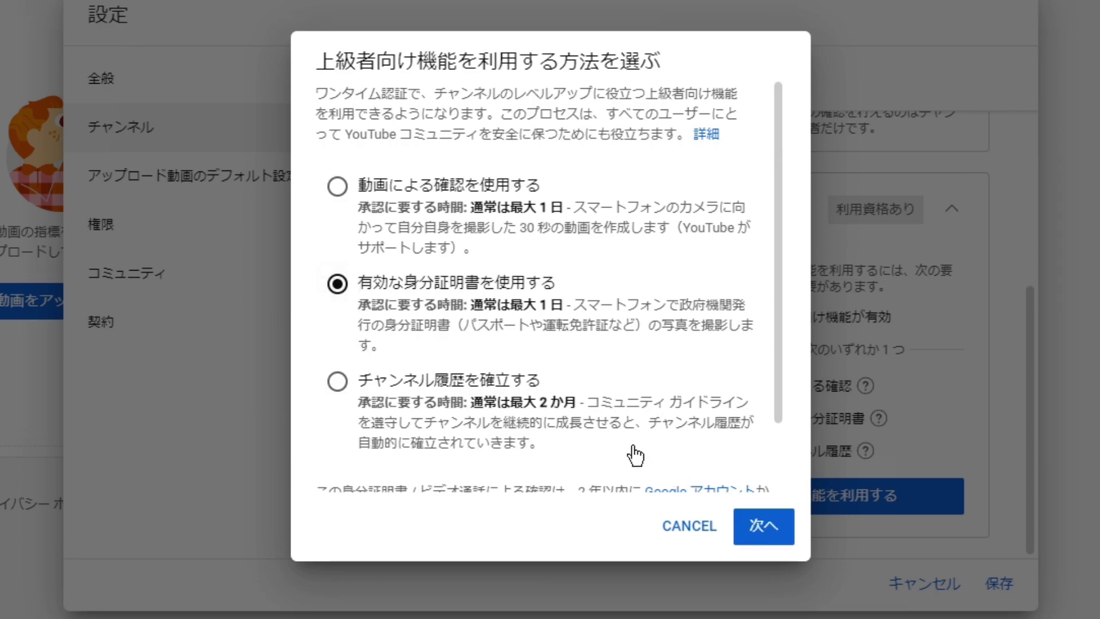
pyautogui.scroll(-3, 635, 456)
pyautogui.scroll(3, 633, 452)
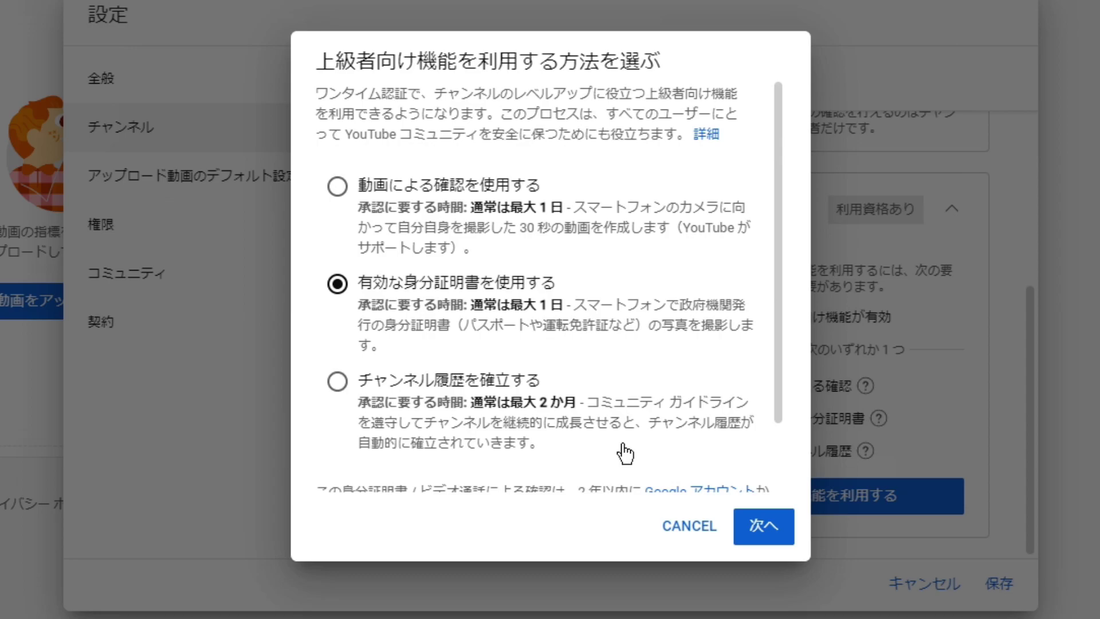
pyautogui.click(765, 526)
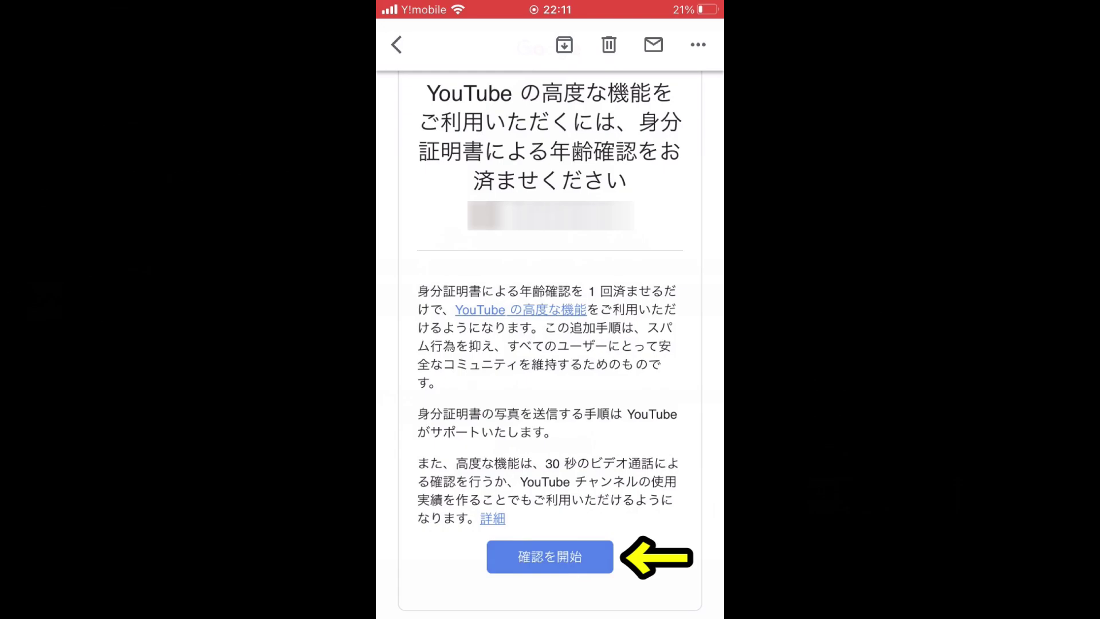
# Start the ID verification from the e-mail on the phone, confirm the date of birth, and allow camera access for the ID photo.
pyautogui.click(550, 557)
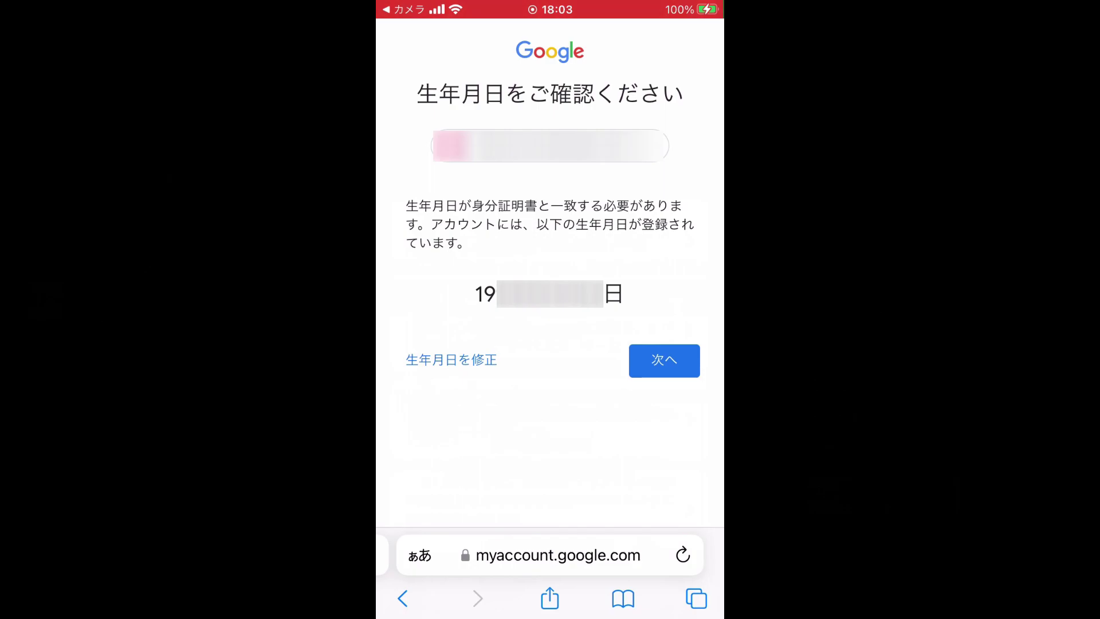
pyautogui.click(664, 360)
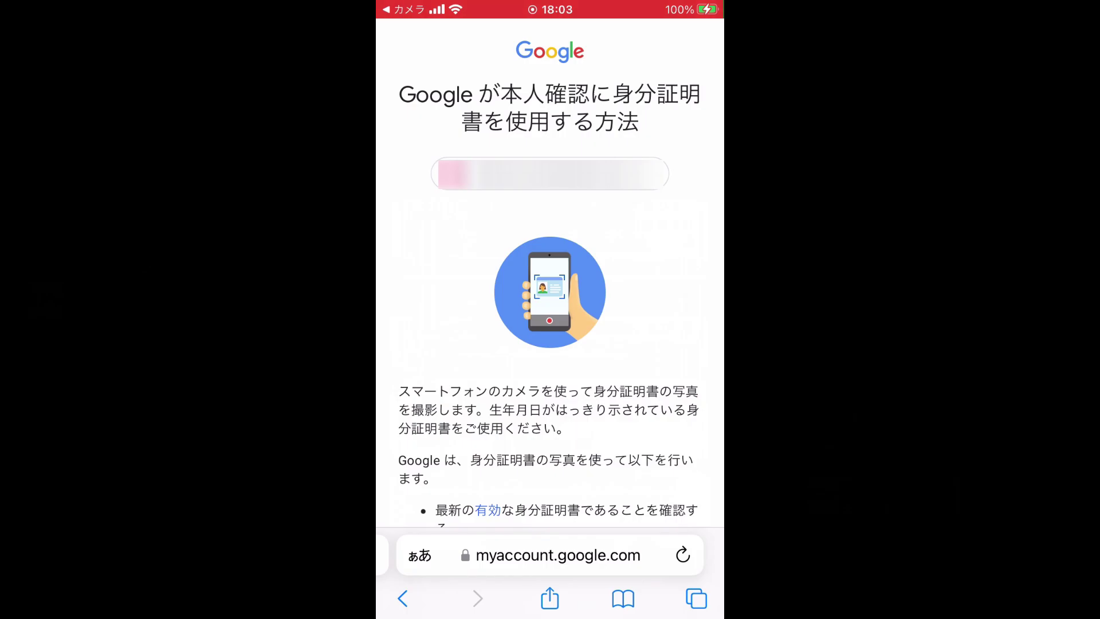
pyautogui.scroll(-7, 550, 310)
pyautogui.scroll(-5, 551, 310)
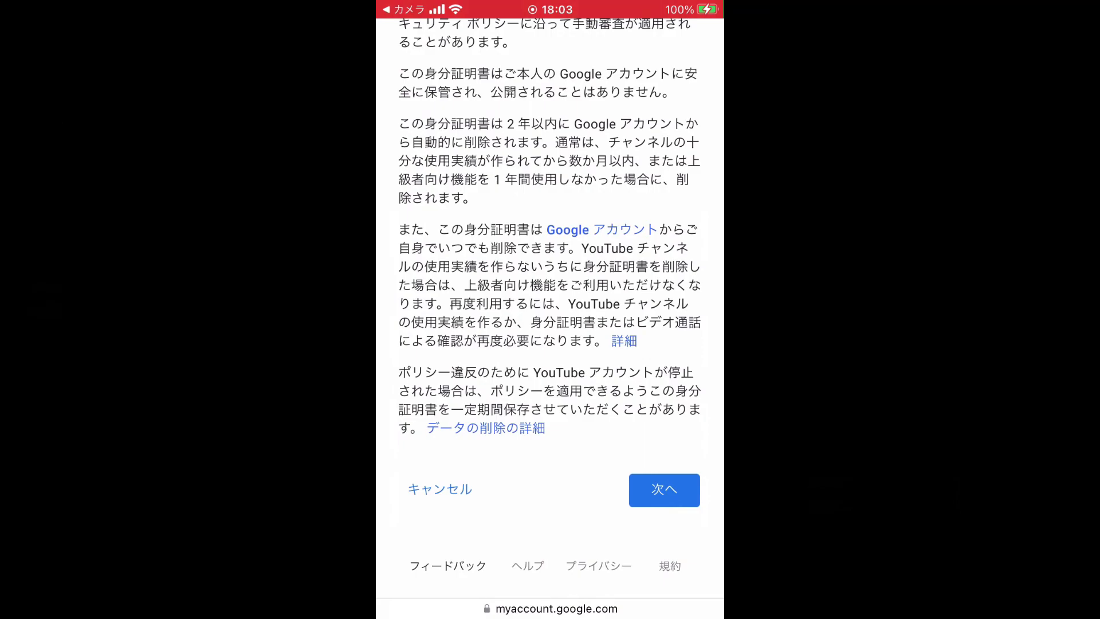
pyautogui.click(664, 490)
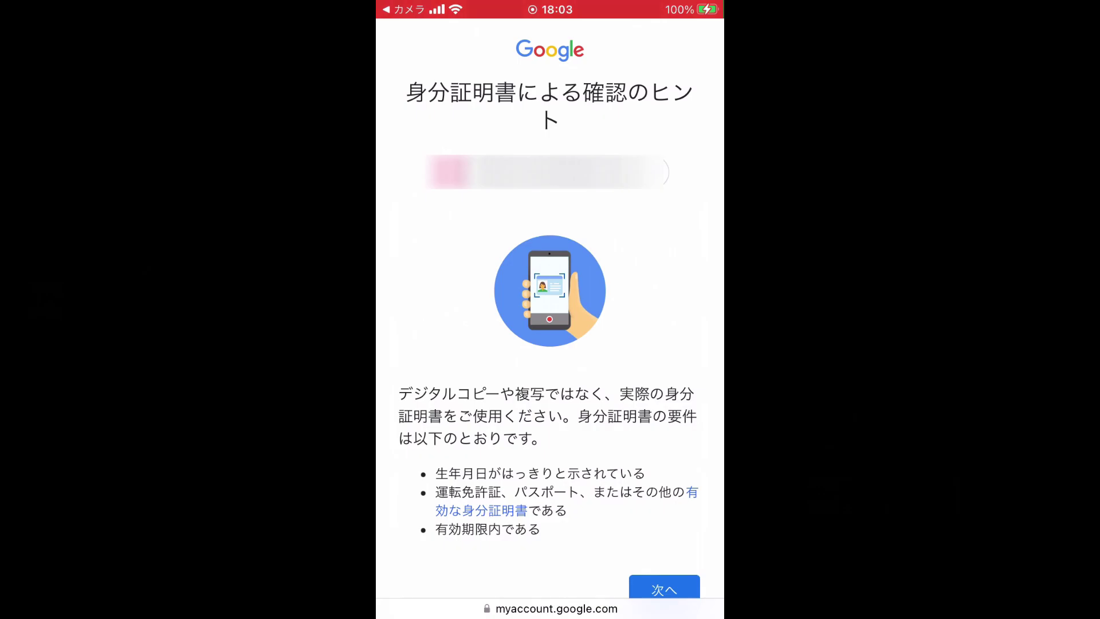
pyautogui.scroll(-1, 550, 309)
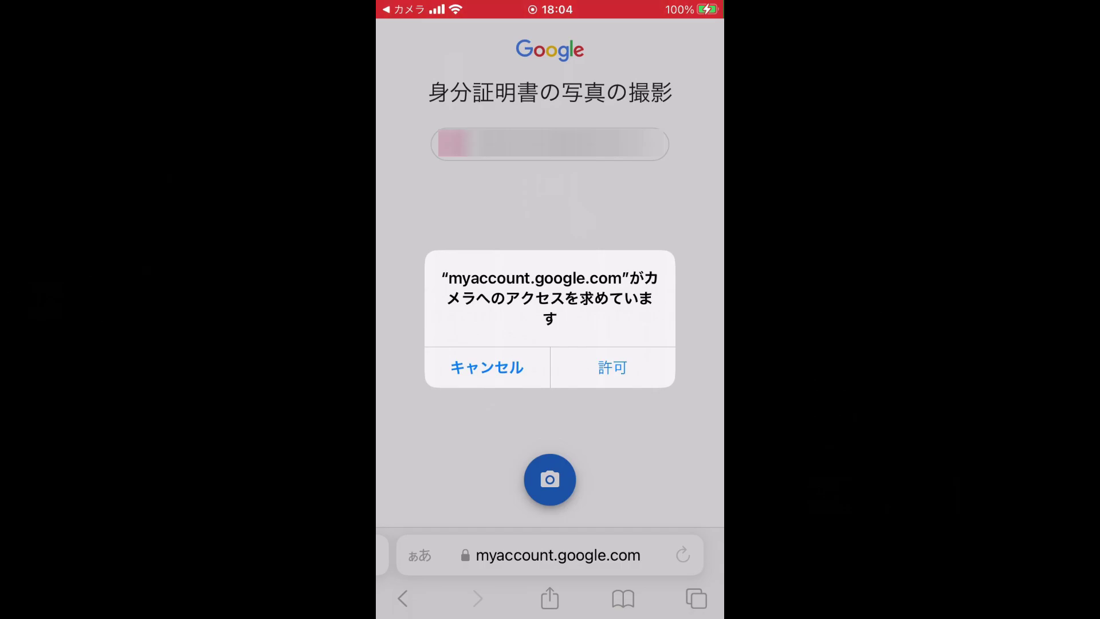
pyautogui.click(612, 367)
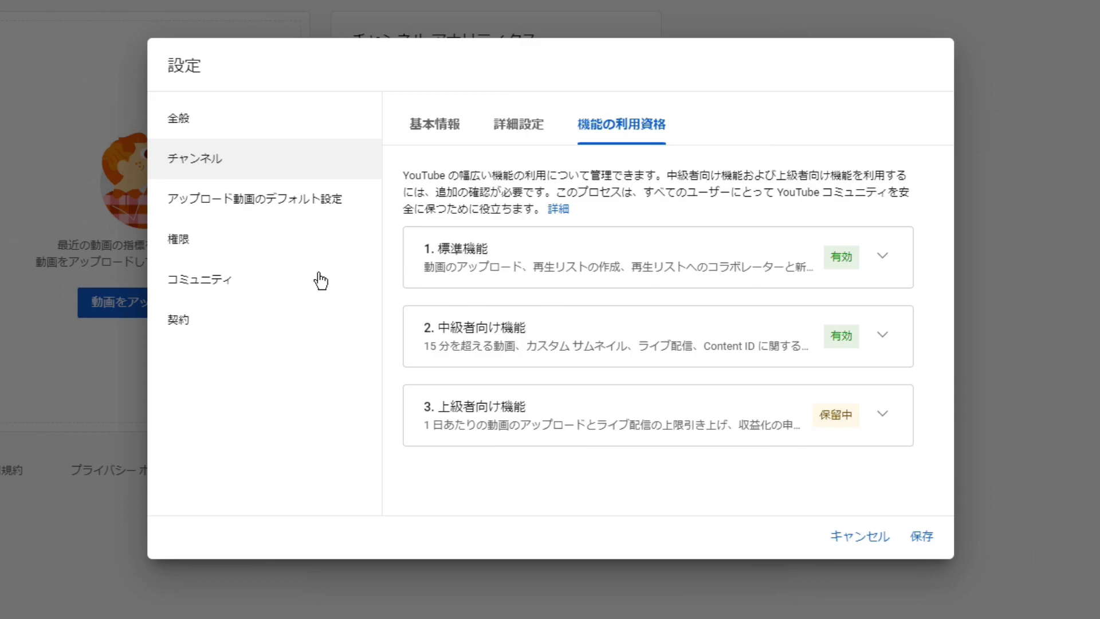
# Review the basic and advanced upload defaults (アップロード動画のデフォルト設定) and save the channel settings.
pyautogui.click(315, 216)
pyautogui.scroll(-2, 580, 289)
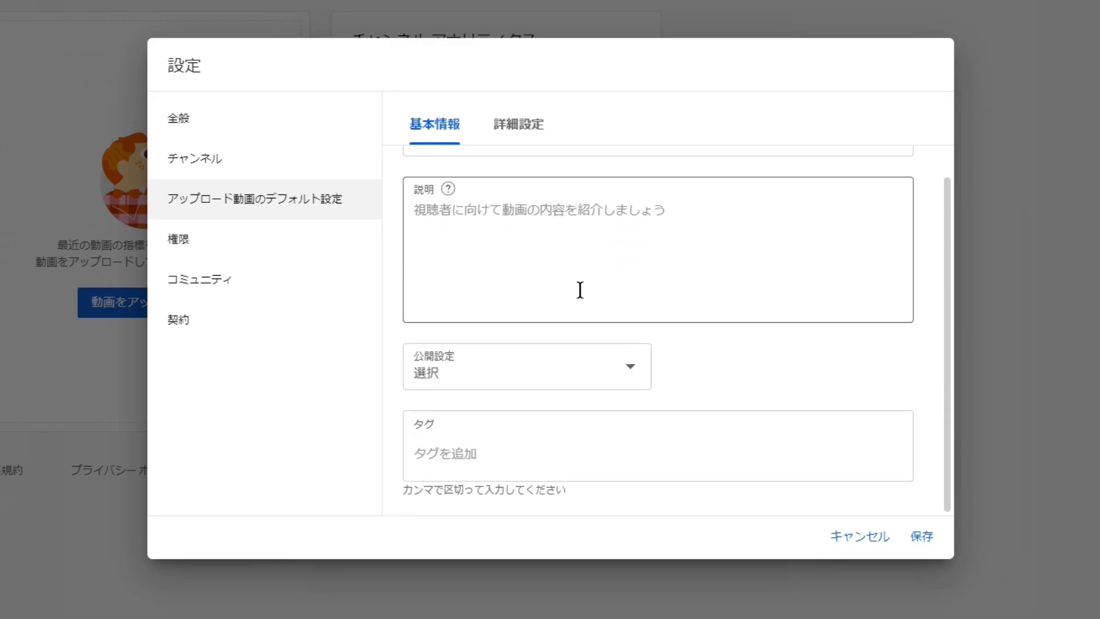
pyautogui.click(505, 132)
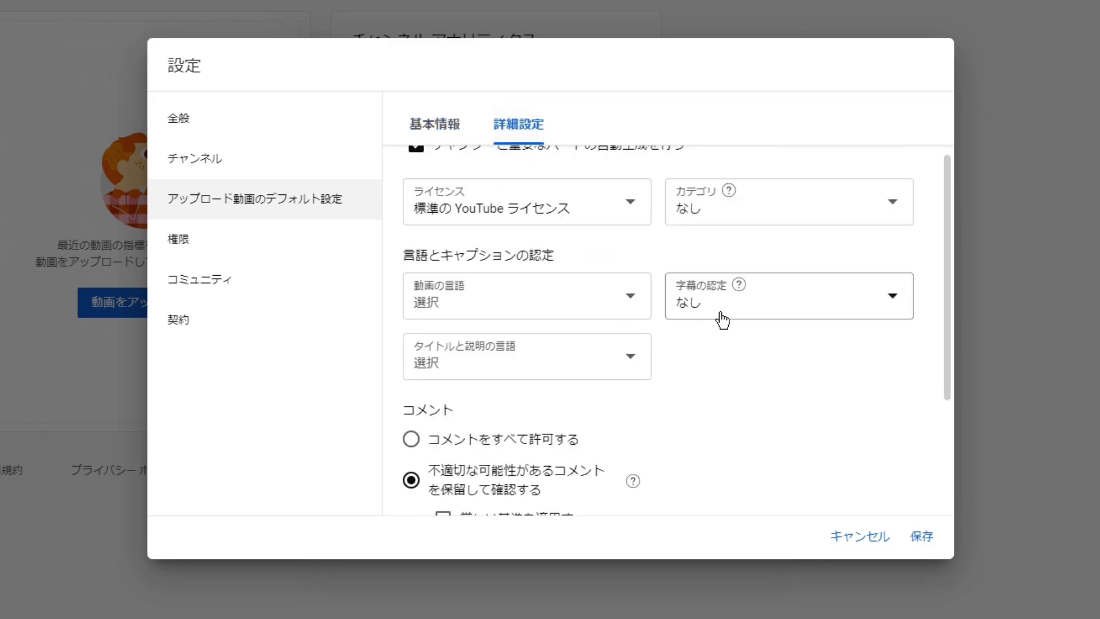
pyautogui.scroll(2, 796, 336)
pyautogui.scroll(-5, 796, 336)
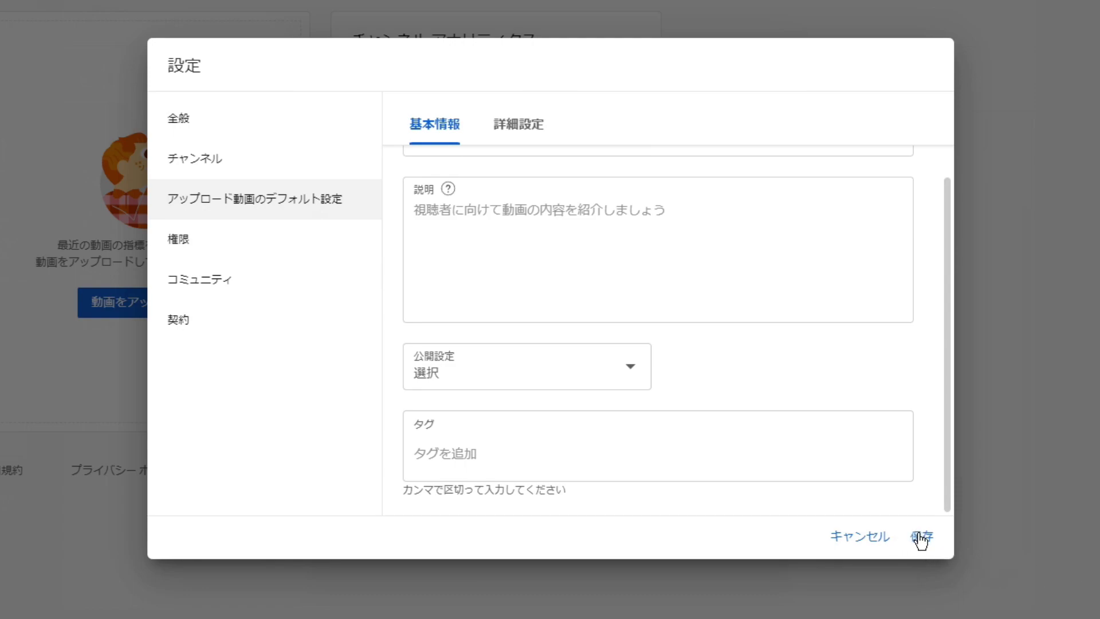
pyautogui.click(921, 538)
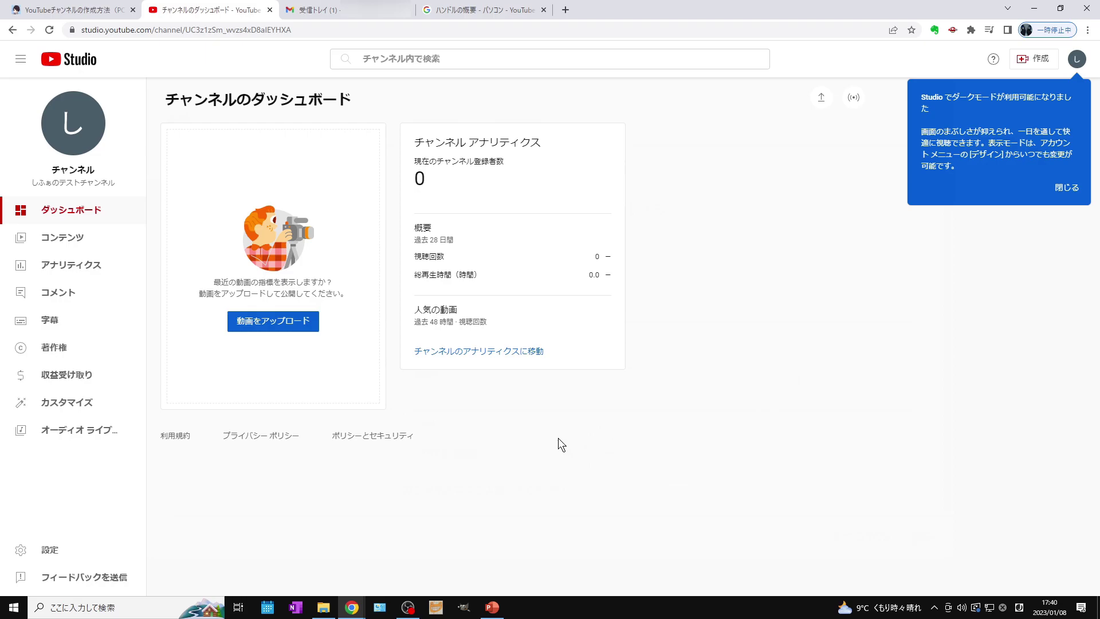
pyautogui.click(62, 555)
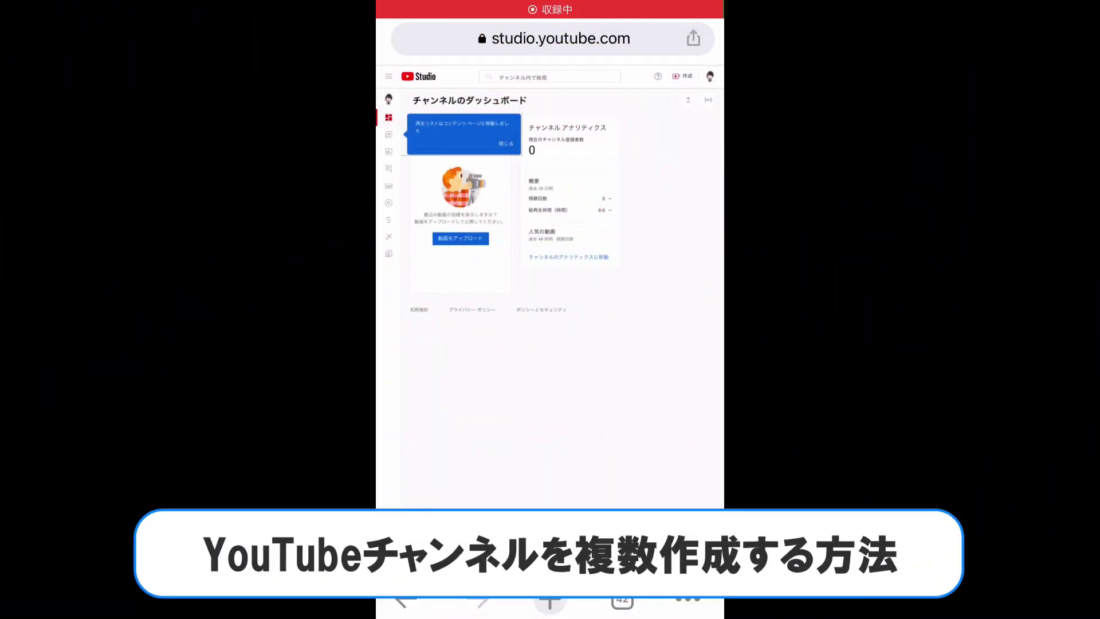
# Dismiss the playlist tip, start adding another account through account switching, and open the options for creating a new Google account.
pyautogui.click(506, 143)
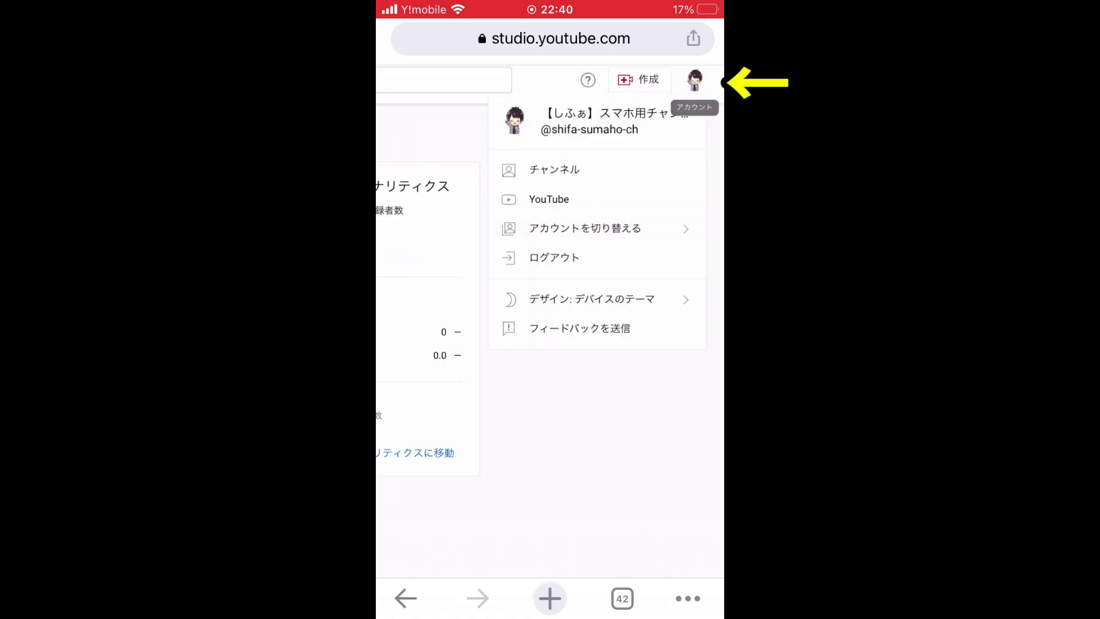
pyautogui.click(584, 228)
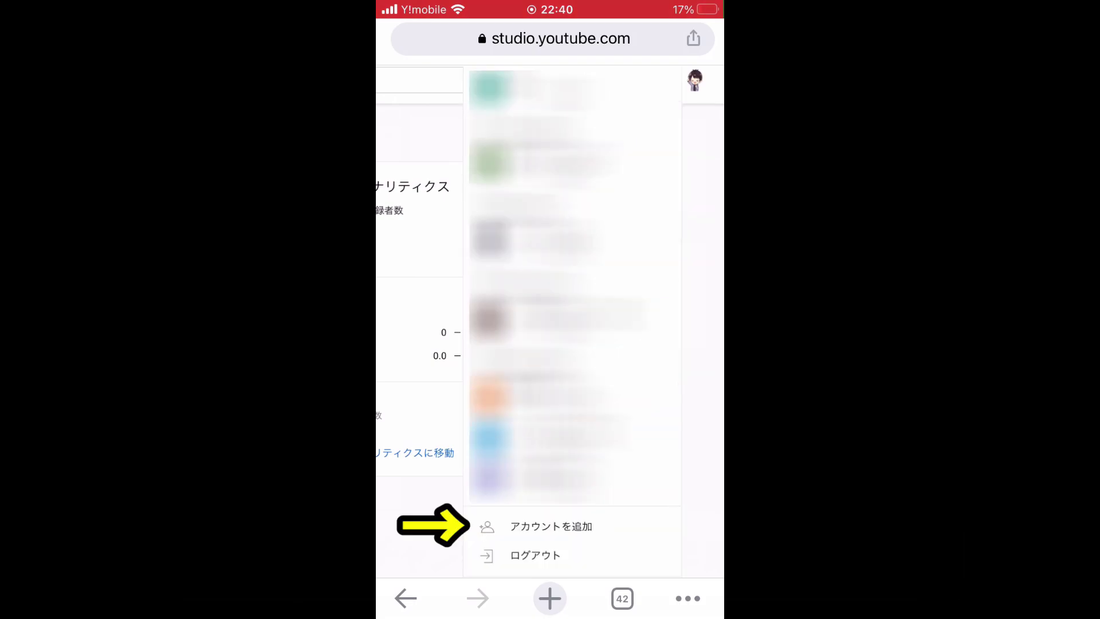
pyautogui.click(551, 526)
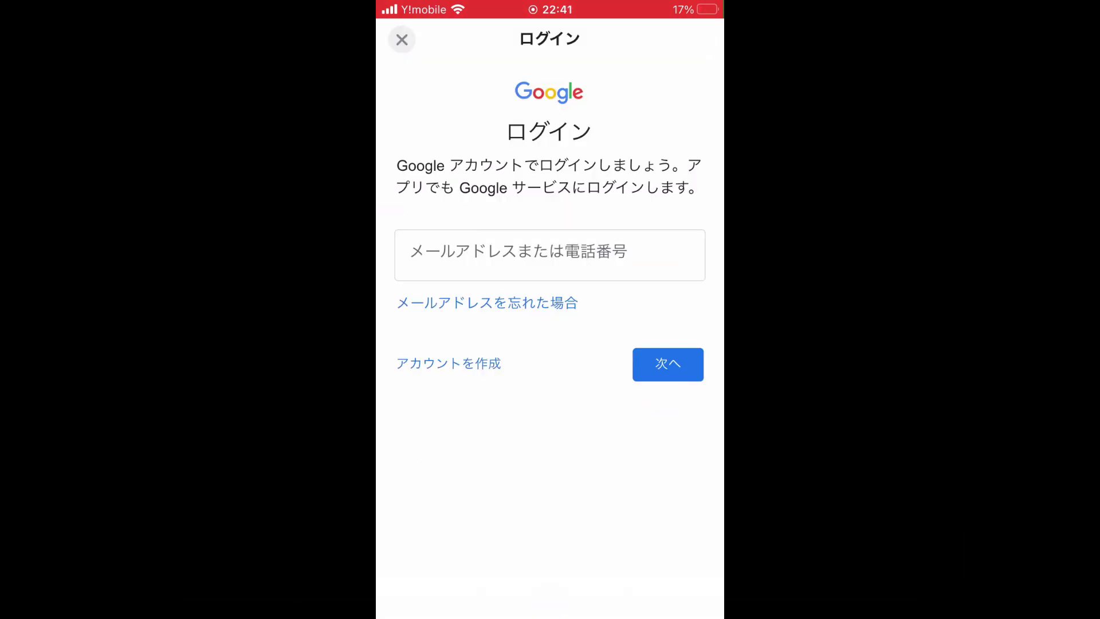
pyautogui.click(448, 364)
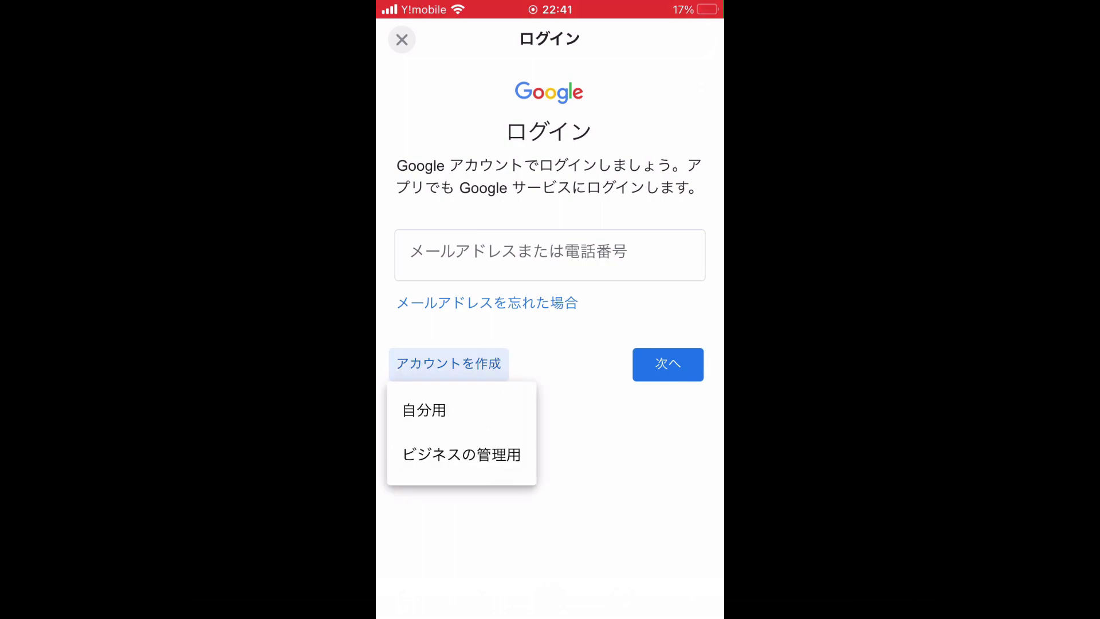